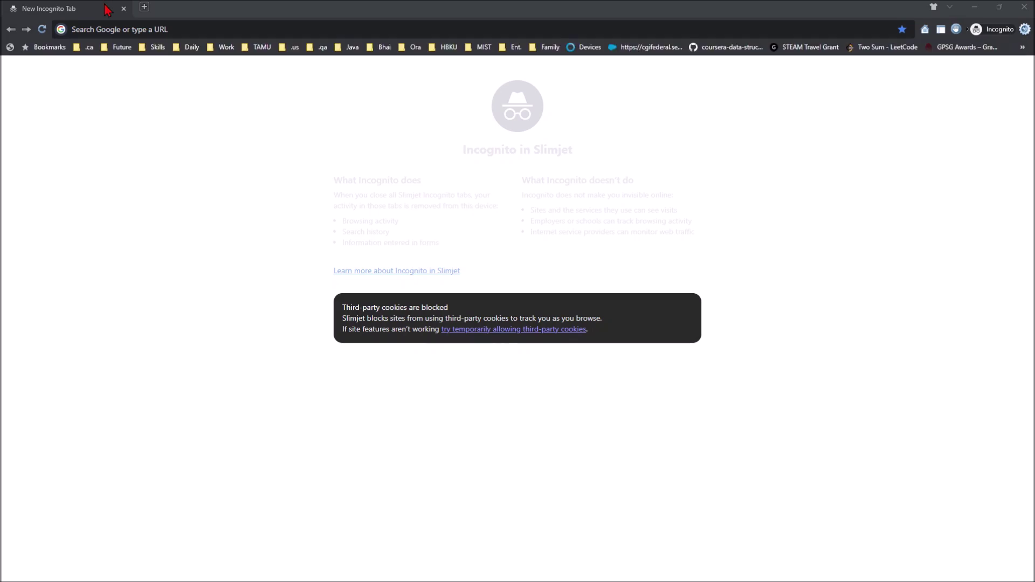
Open the IEEE Xplore home page through a web search for ieeexplore-ieee-org and accept the site's cookies.
click(114, 28)
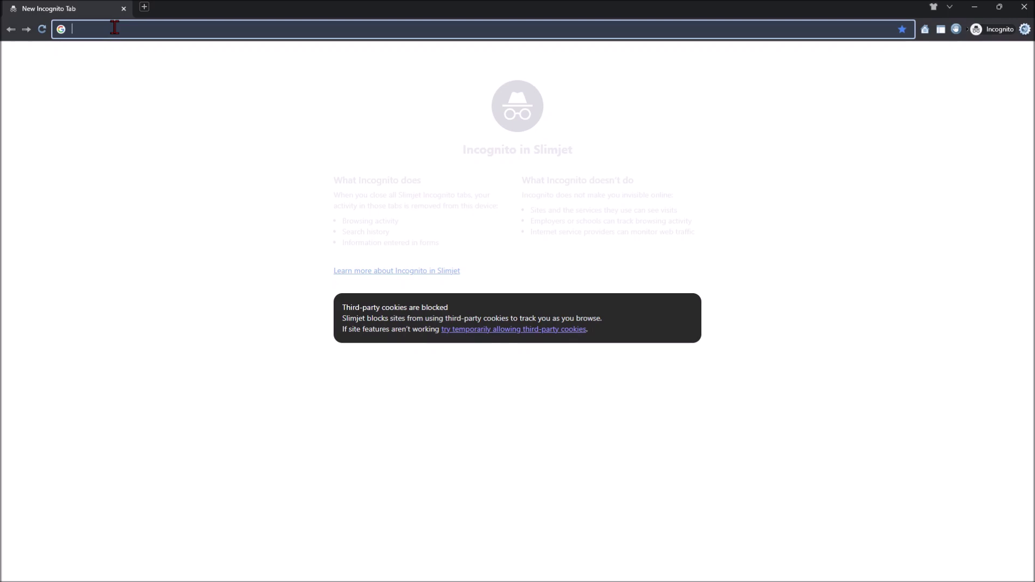
text(iee)
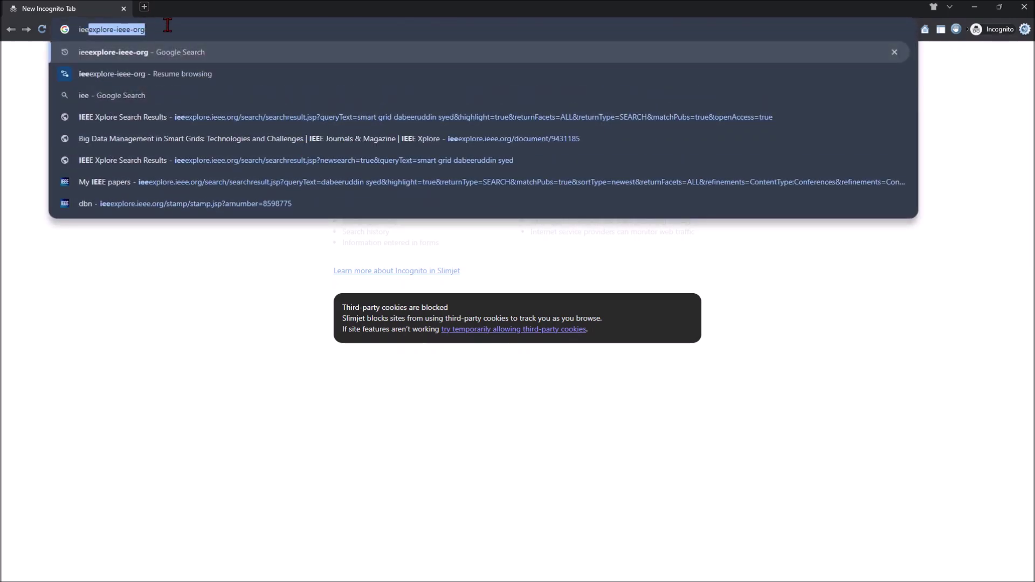
key(Return)
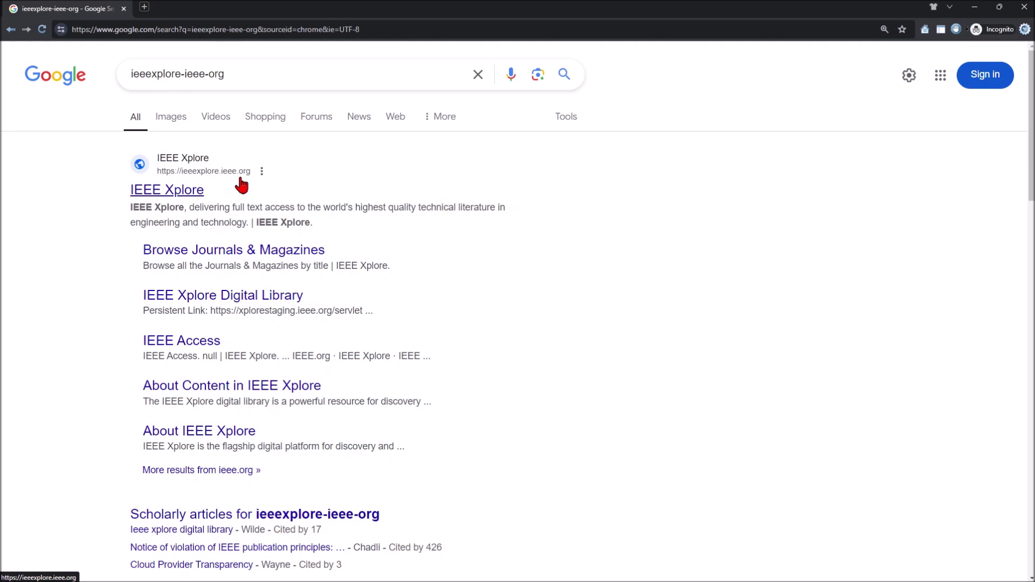
click(168, 194)
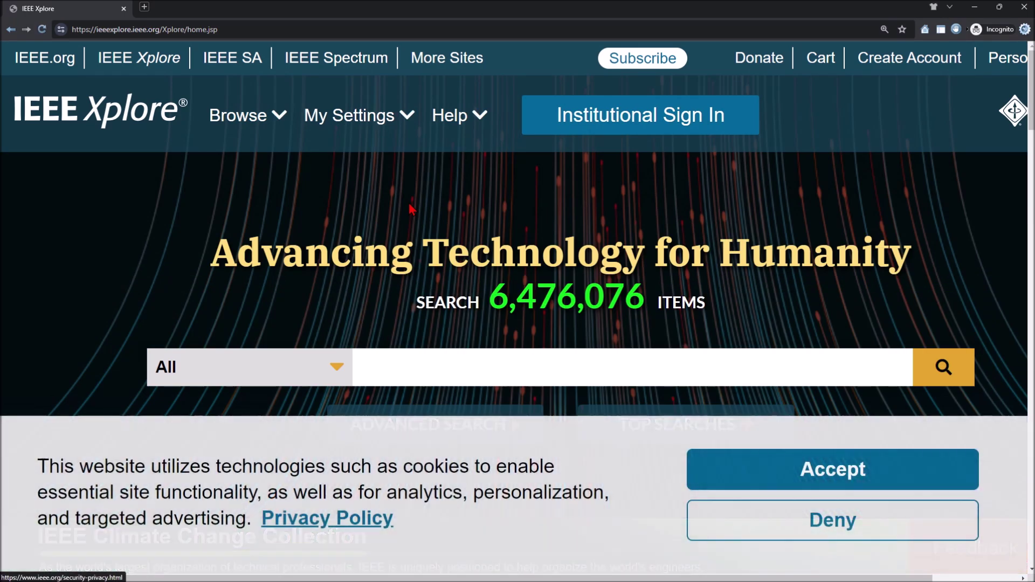
click(774, 487)
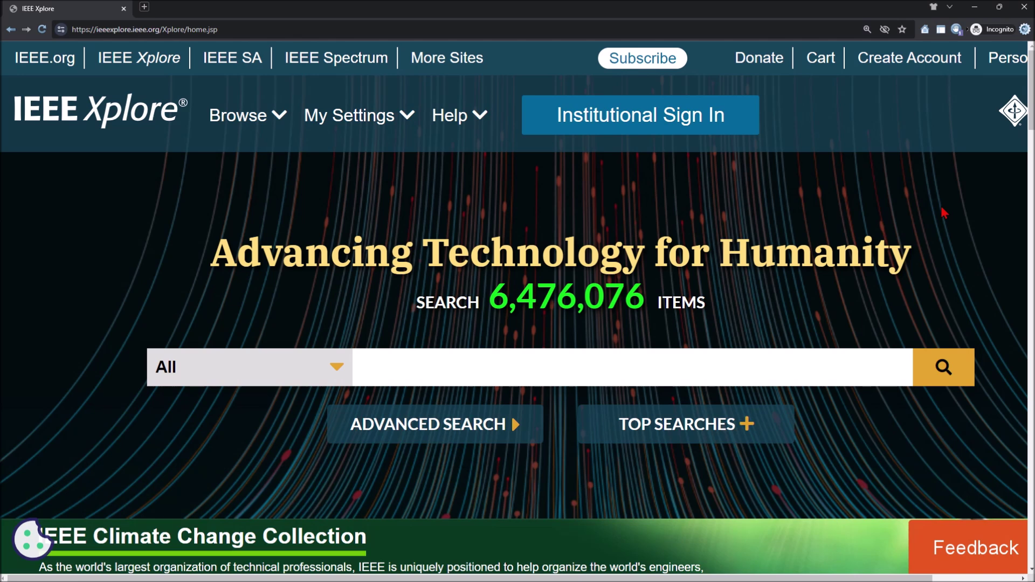
Search all IEEE Xplore content for "large language models".
key(ctrl+minus)
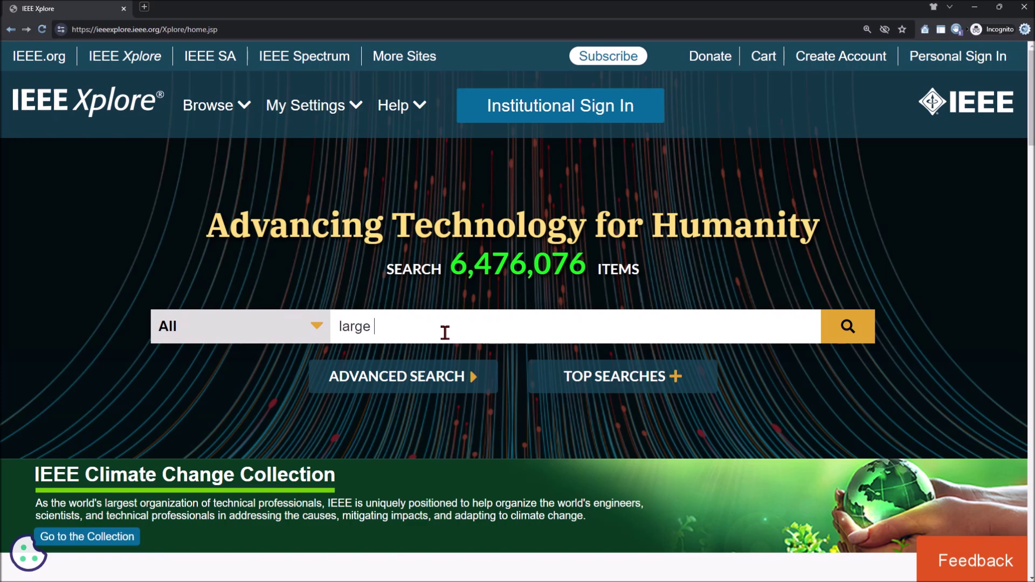
text(nguage models)
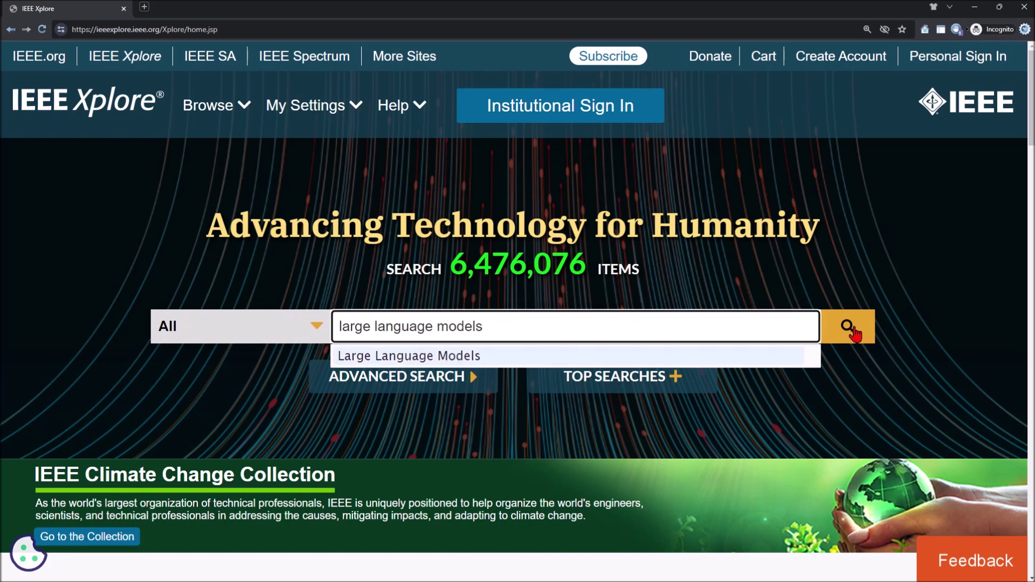
ctrl+scroll(854, 333, up, 2)
ctrl+scroll(854, 333, down, 1)
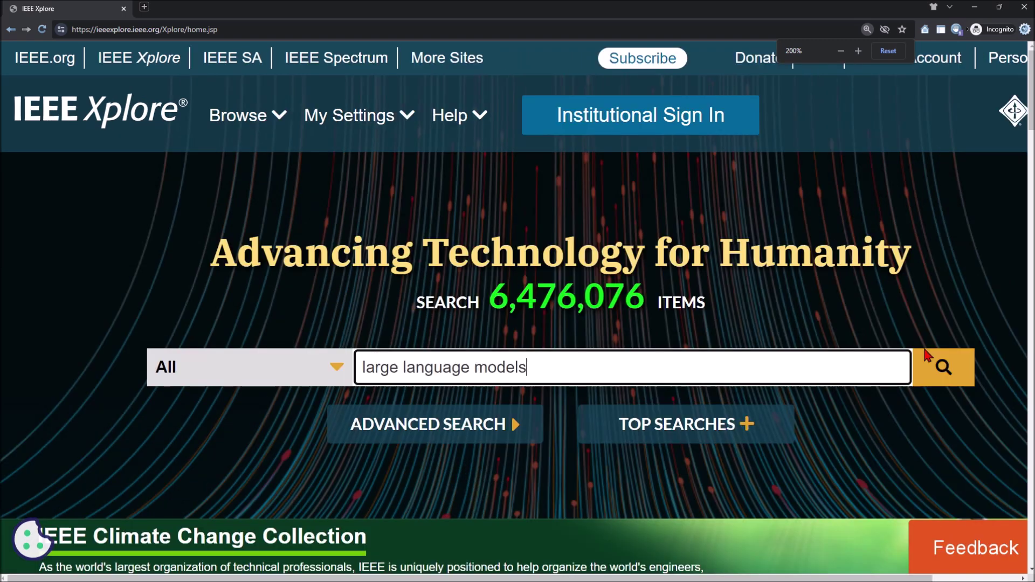
click(947, 369)
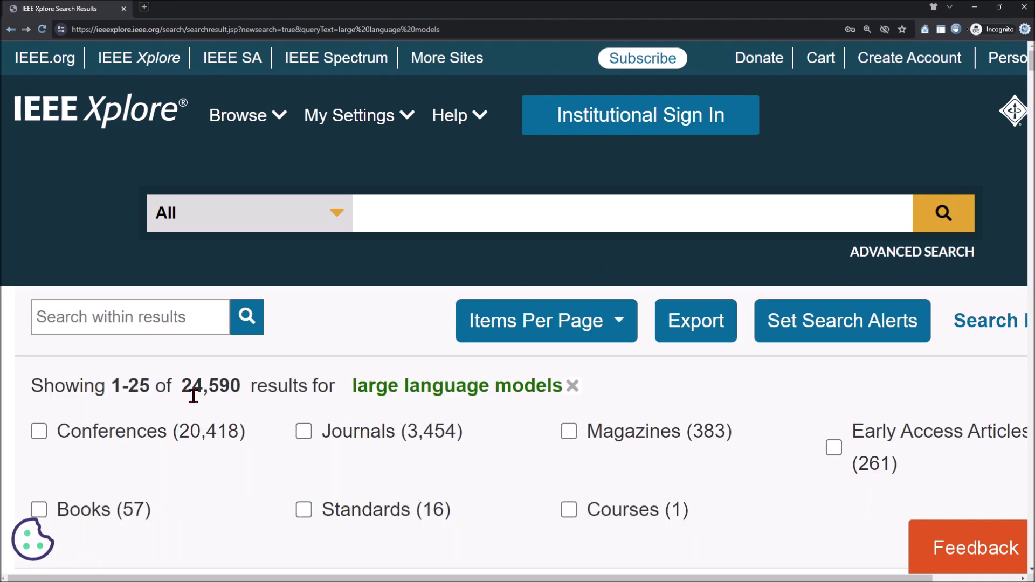
Dismiss the sign-in prompt for saving the search and limit the results to Open Access Only.
drag(185, 386, 230, 385)
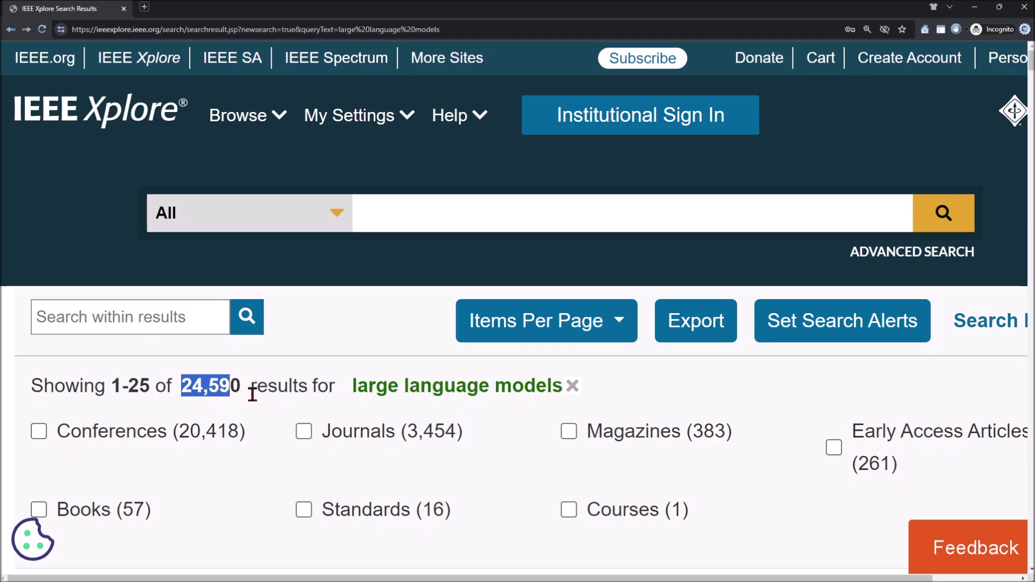
scroll(268, 385, down, 2)
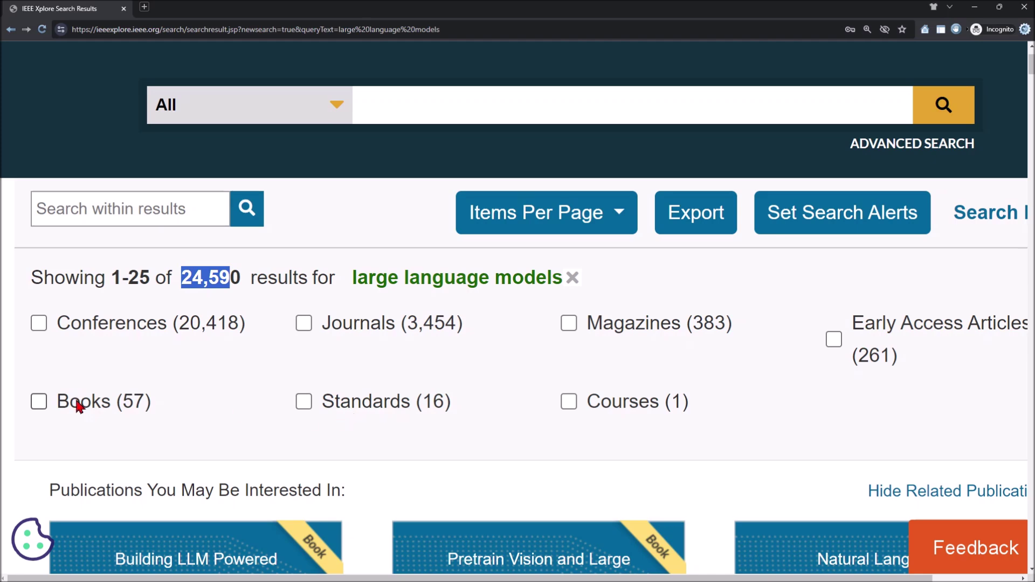
scroll(330, 316, down, 3)
scroll(400, 318, up, 3)
scroll(402, 313, down, 3)
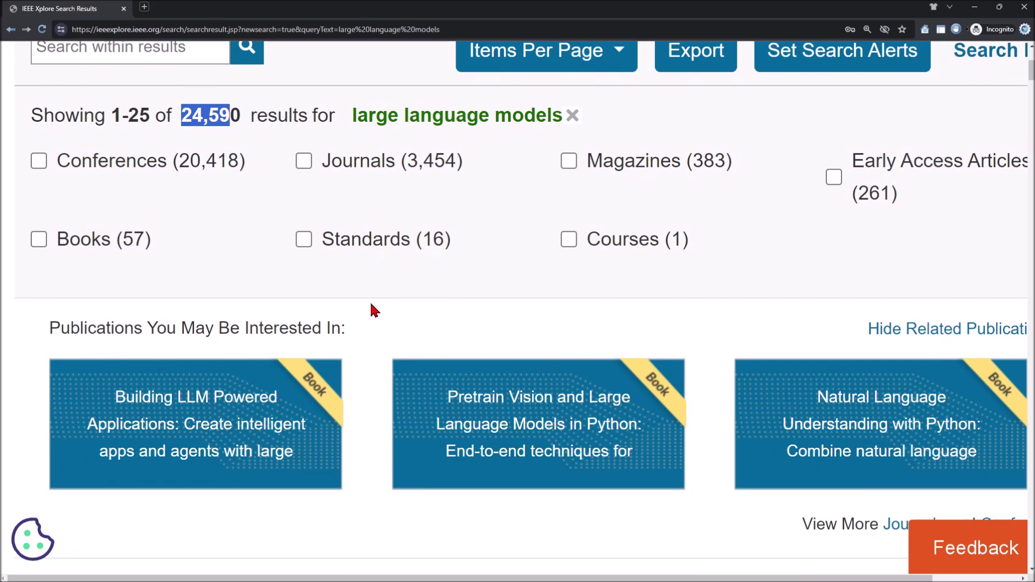
scroll(372, 310, down, 7)
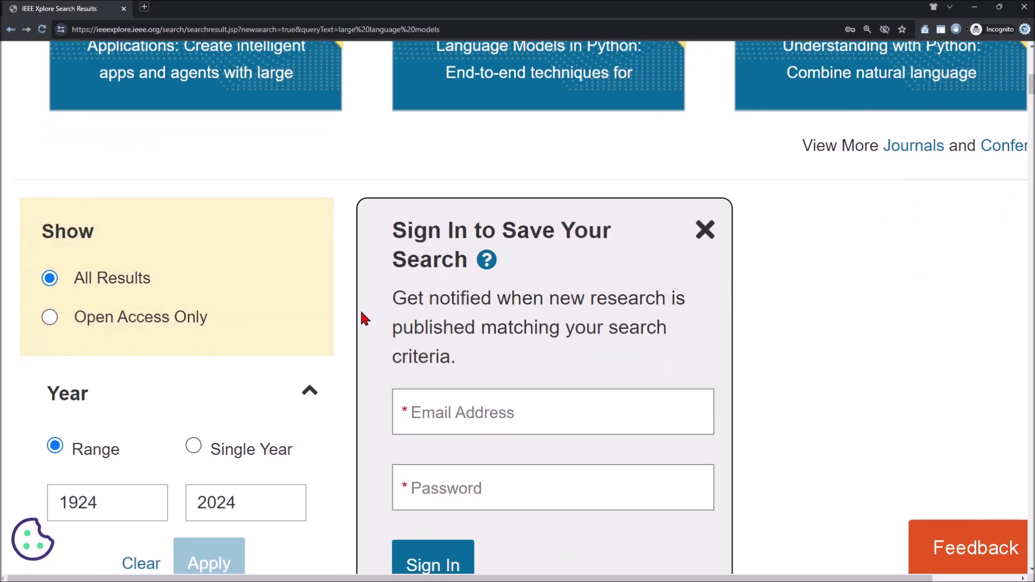
click(706, 233)
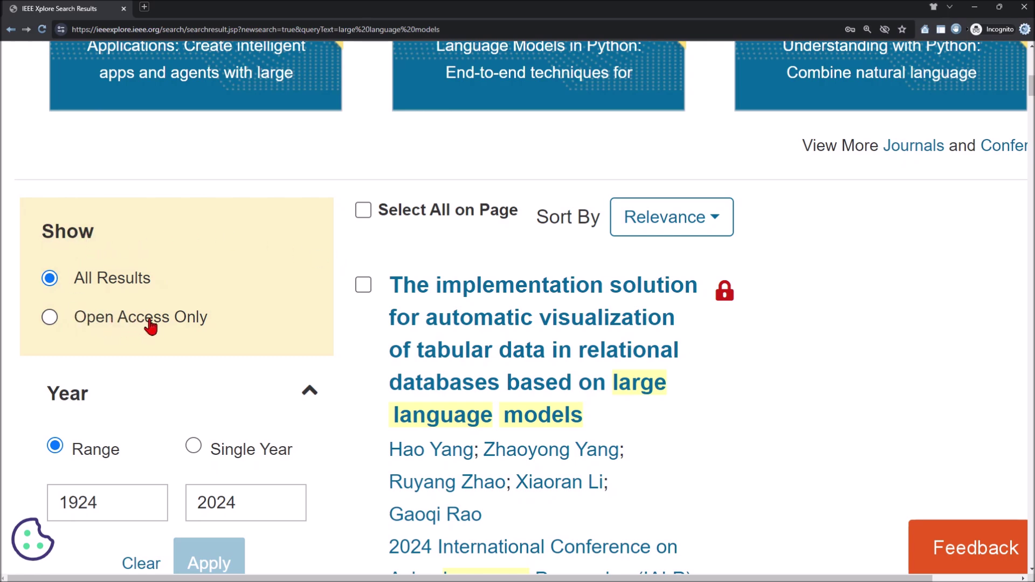
click(49, 317)
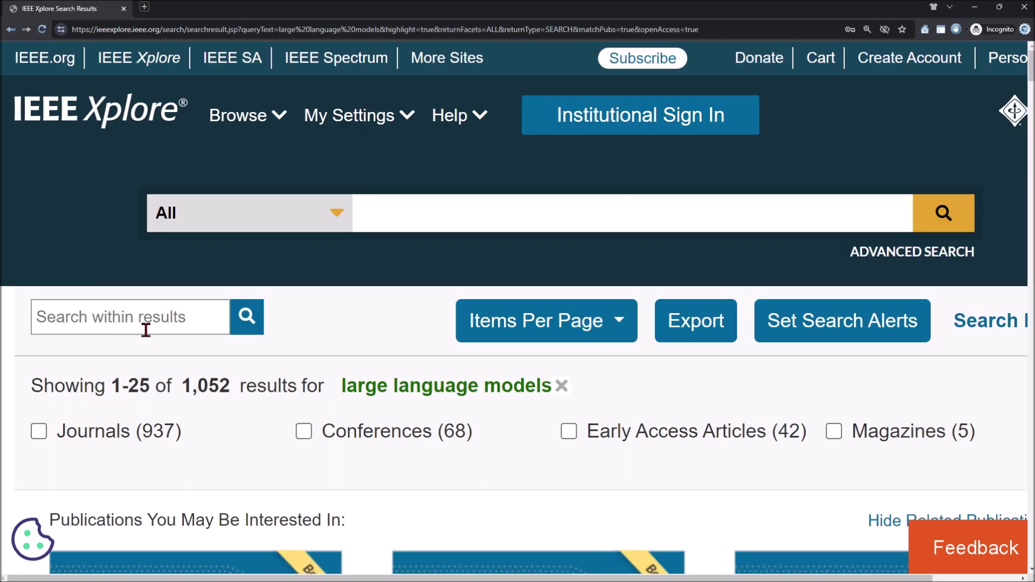
Open the full-text PDF of the article "Large Language Models for Metaphor Detection: Bhagavad Gita and Sermon on the Mount".
scroll(145, 330, down, 1)
scroll(145, 330, down, 1)
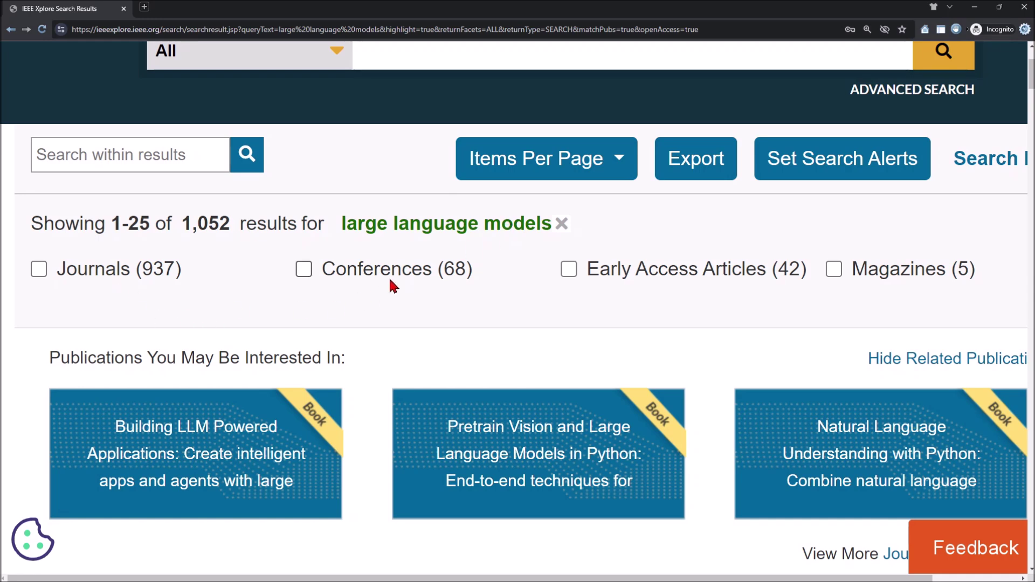
scroll(393, 321, down, 3)
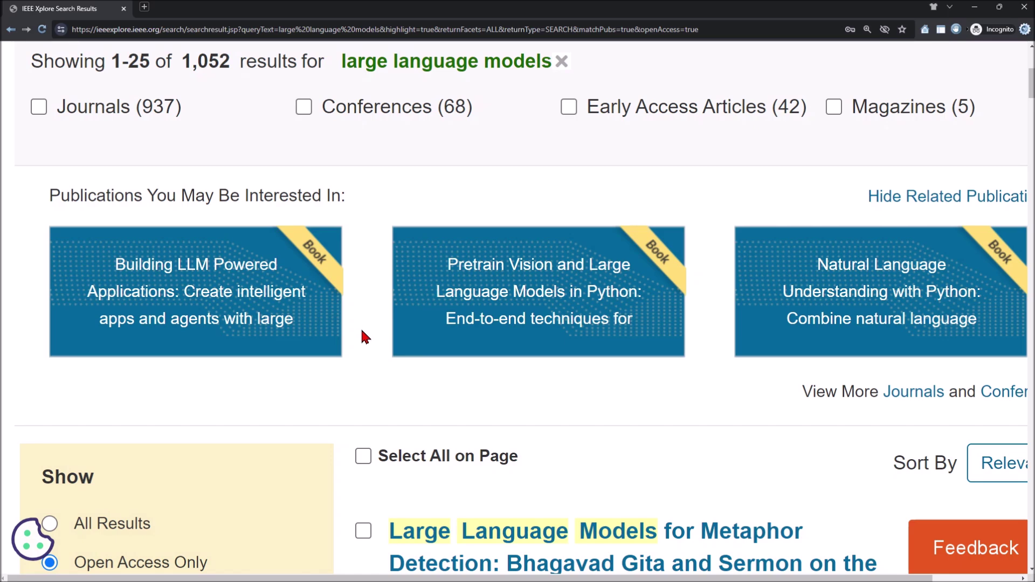
scroll(363, 337, down, 2)
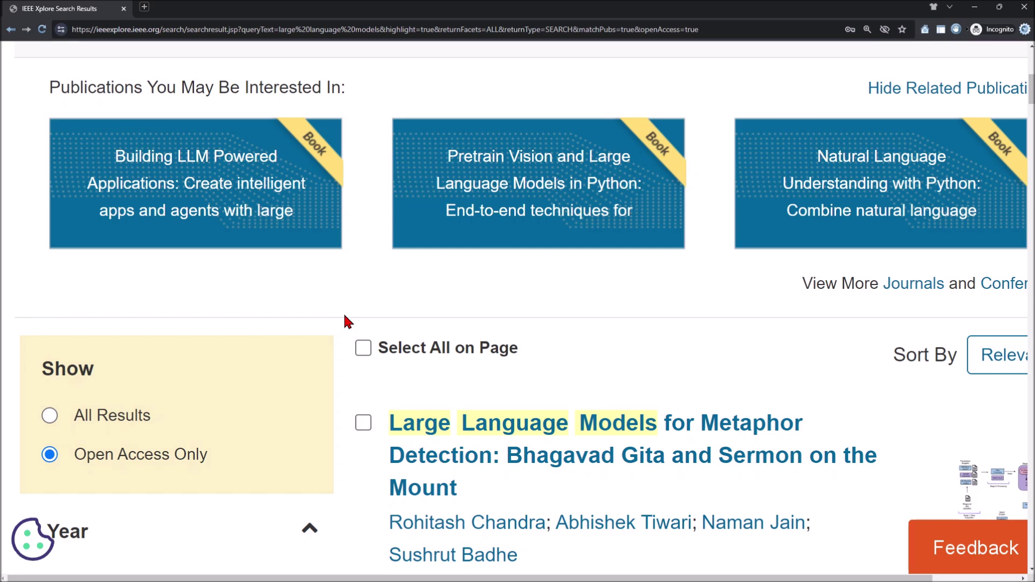
scroll(345, 322, down, 4)
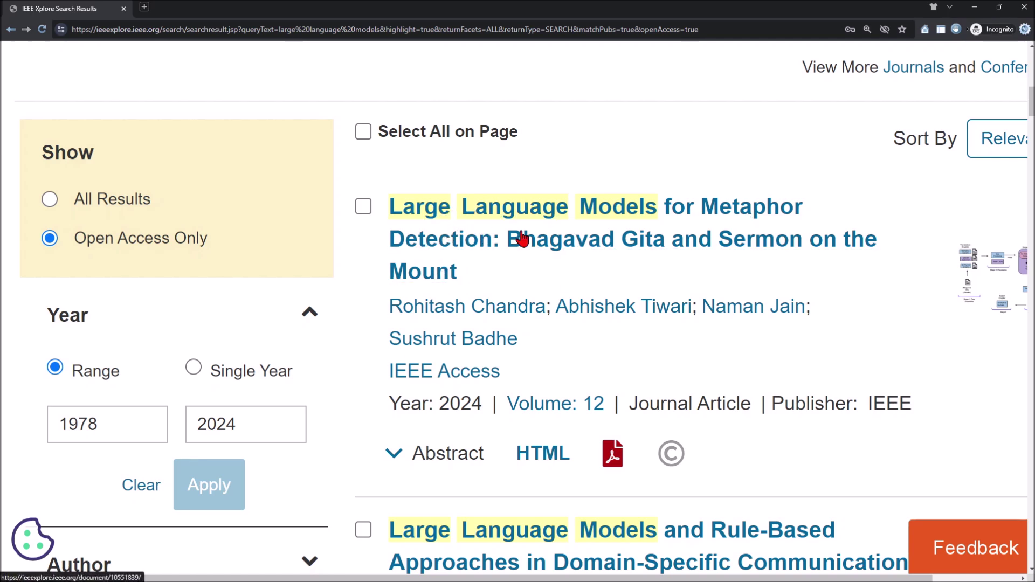
click(578, 249)
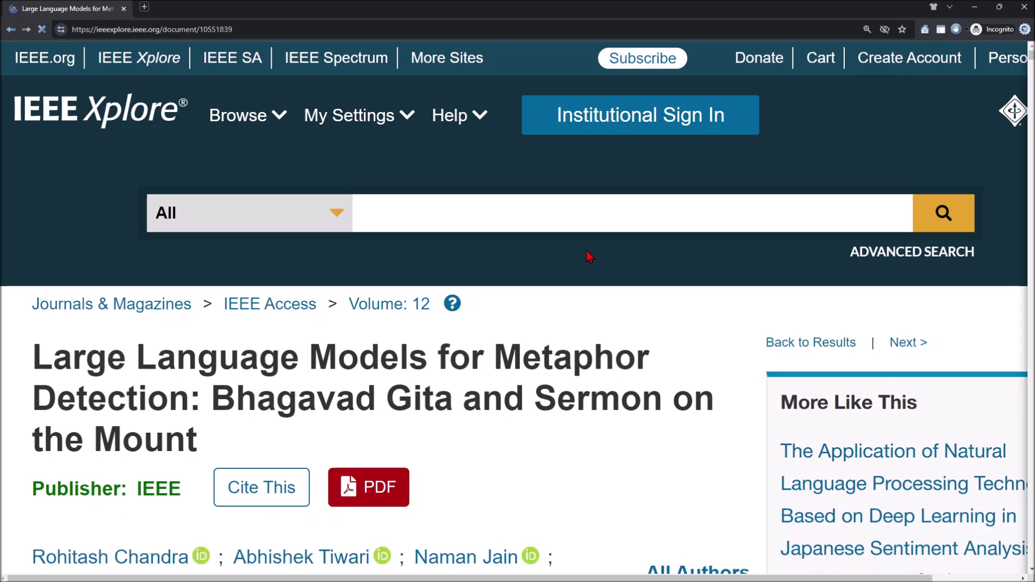
scroll(587, 253, down, 4)
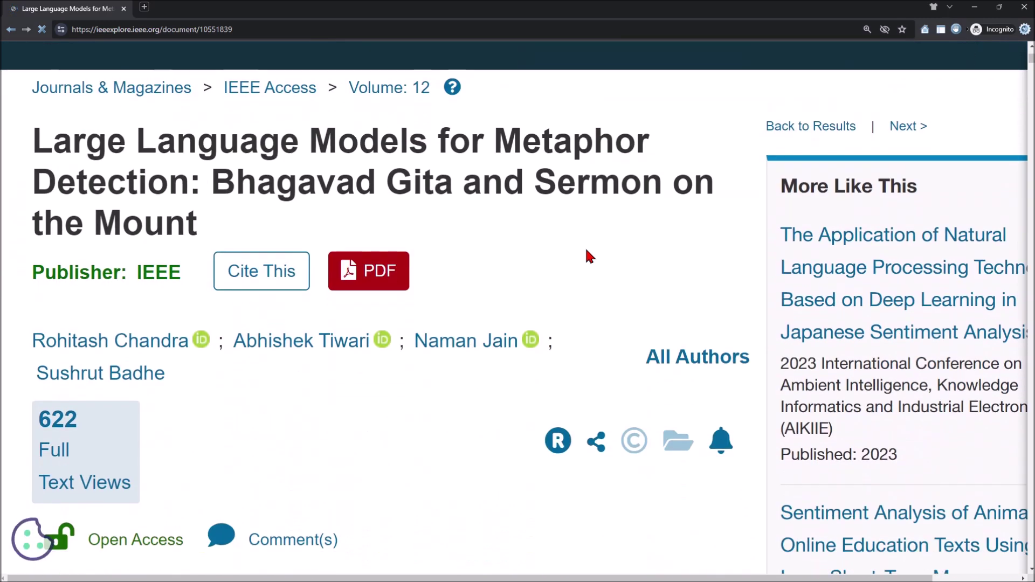
click(379, 274)
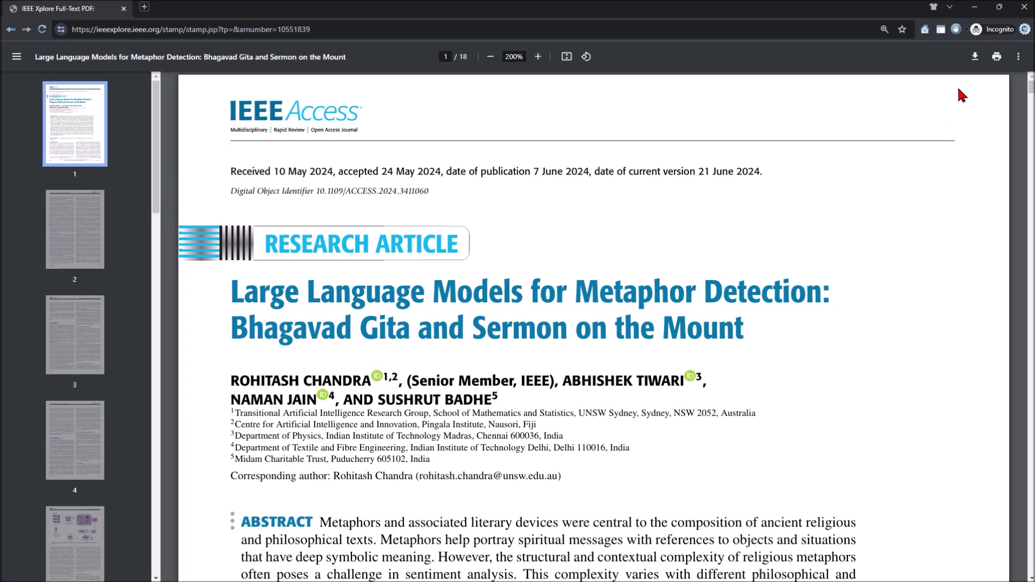
Download the paper's PDF under its suggested file name into the "0 Large Language Models" folder on the Data (D:) drive.
scroll(508, 164, down, 3)
scroll(508, 164, down, 20)
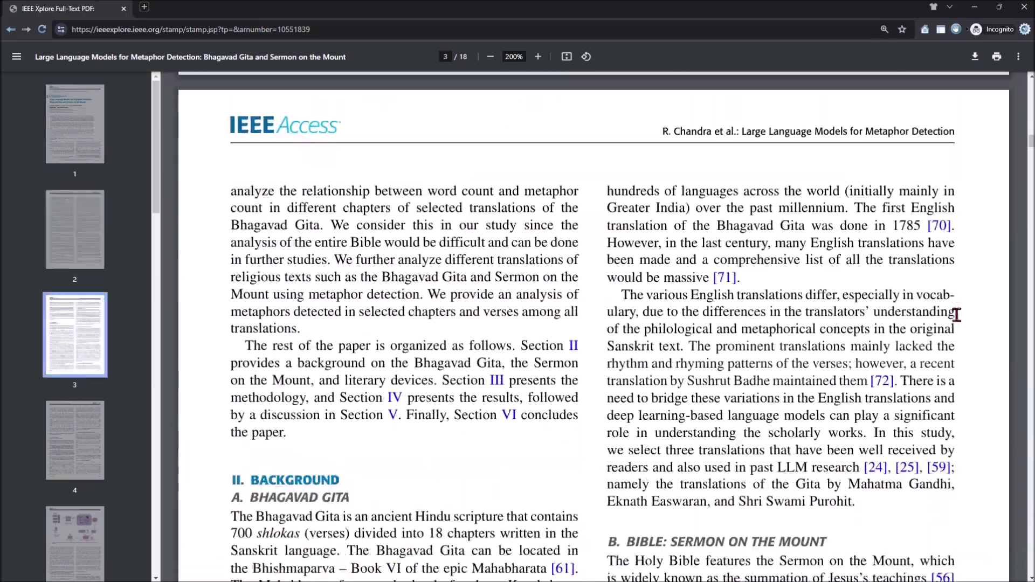
drag(1030, 141, 1030, 566)
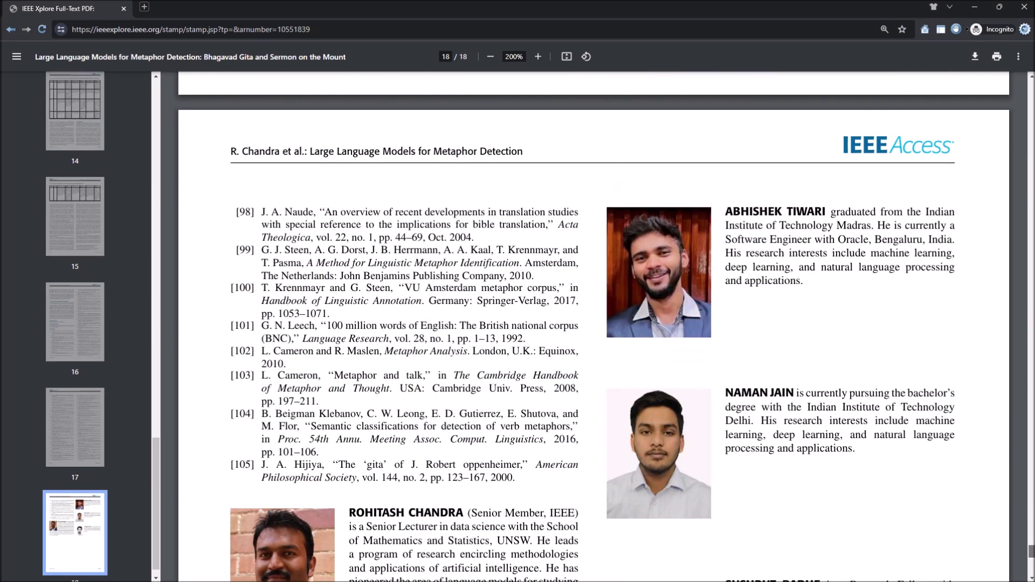
drag(1030, 551, 1009, 82)
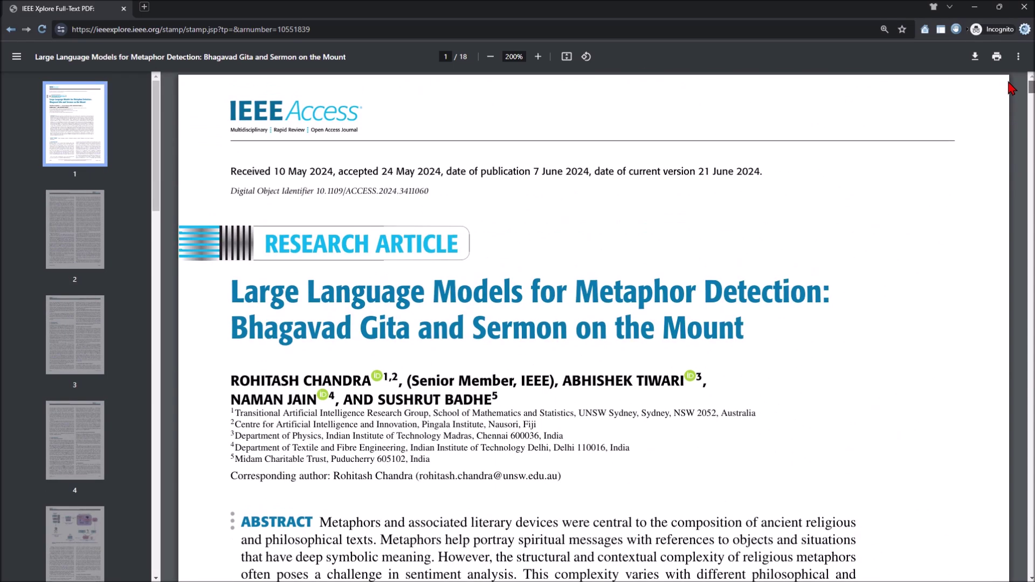
click(975, 58)
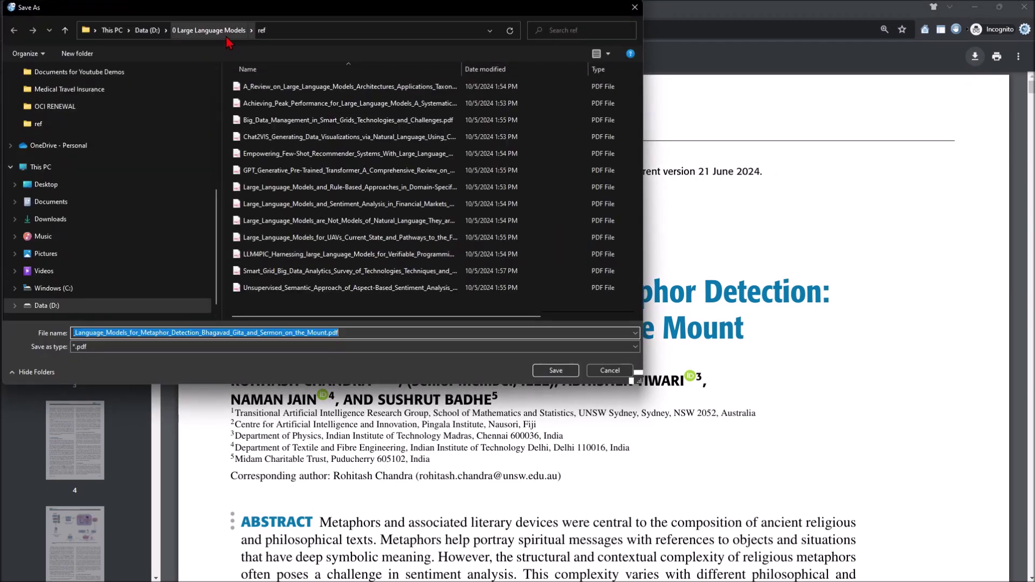
click(210, 31)
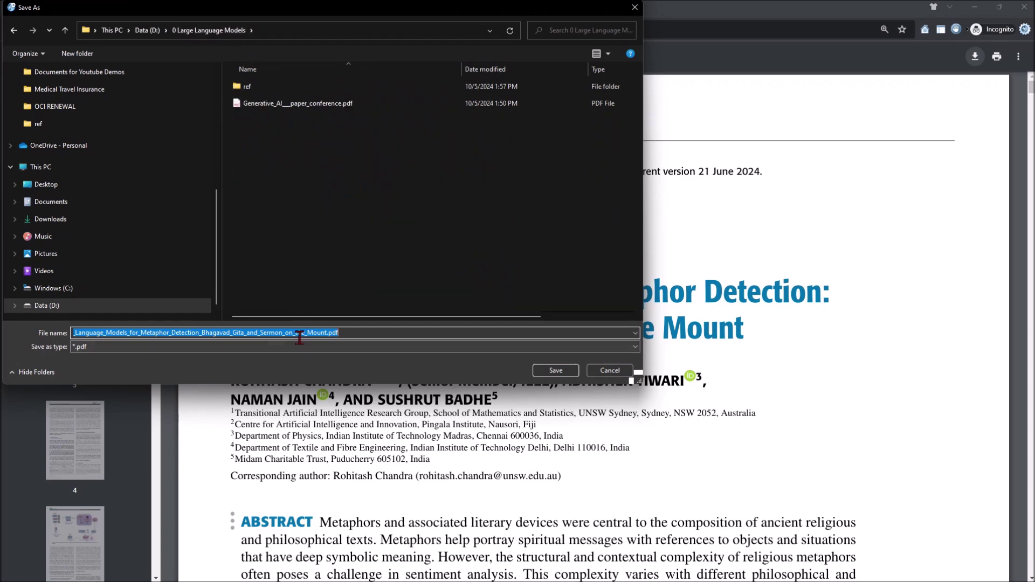
click(542, 372)
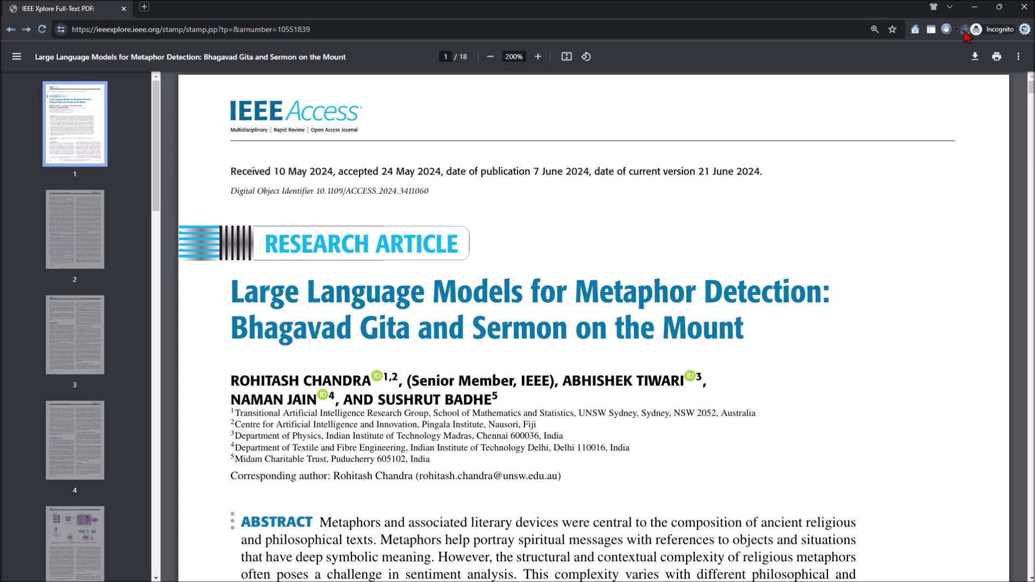
Show the downloaded paper in its folder and widen the Name column to fit the full file name.
click(965, 29)
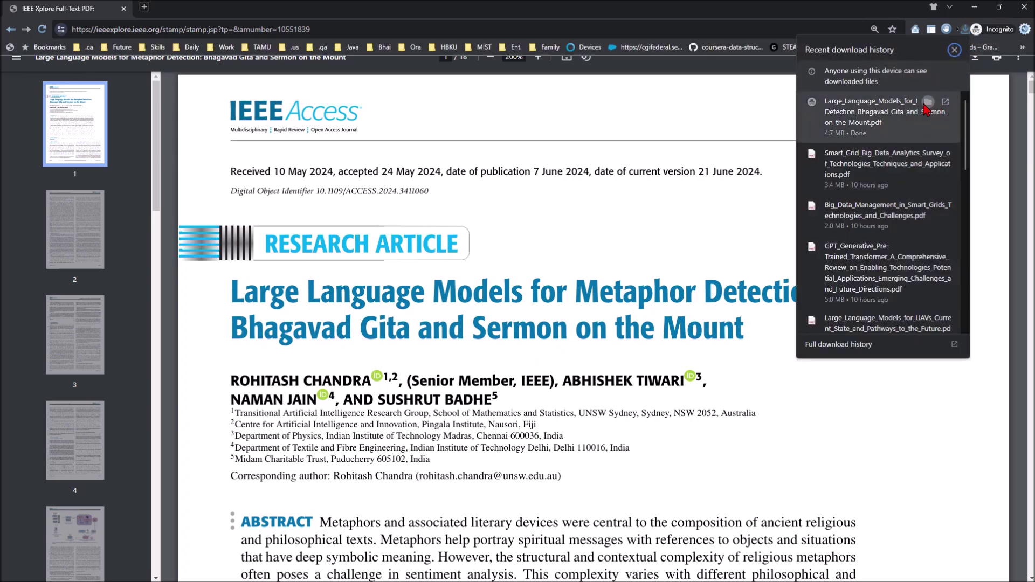
click(577, 220)
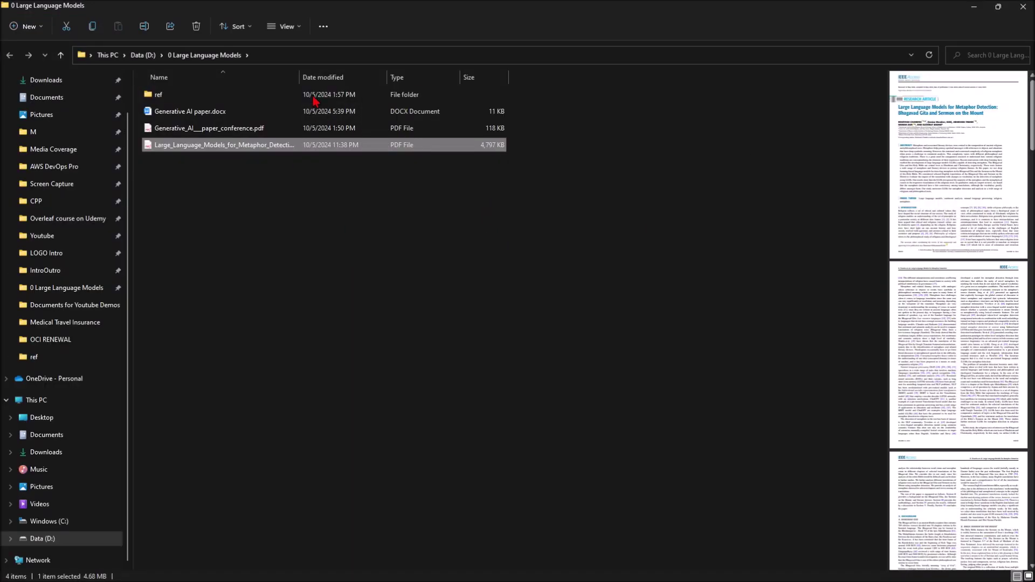
drag(302, 79, 452, 82)
double_click(396, 147)
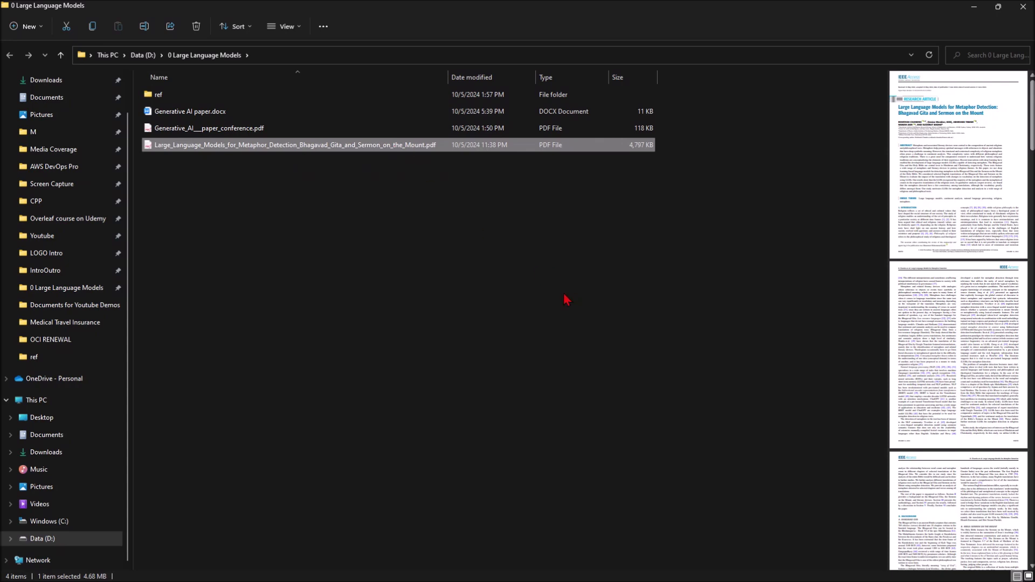